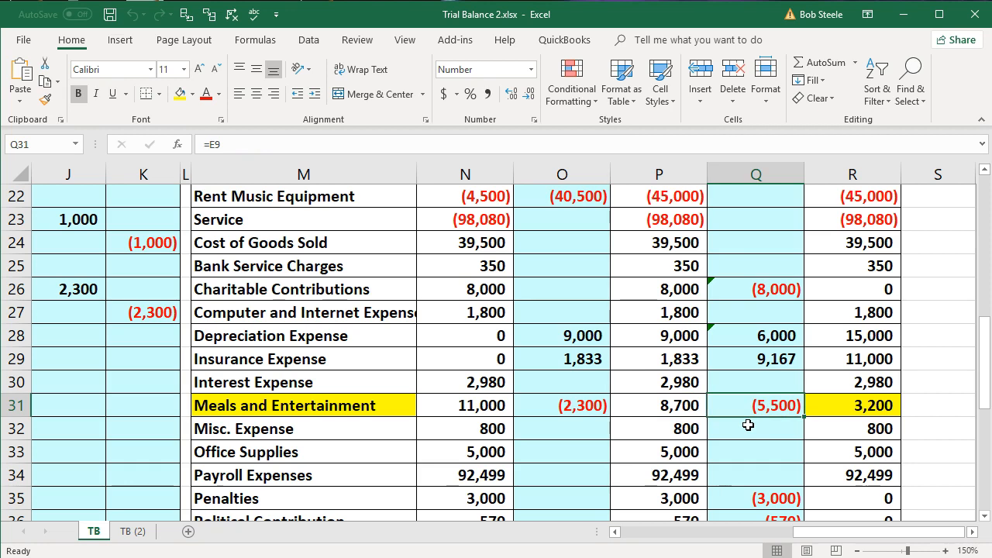
Trace the precedents of the Meals and Entertainment tax adjustment in Q31 and follow the arrow towards its source journal entry
left_click(756, 416)
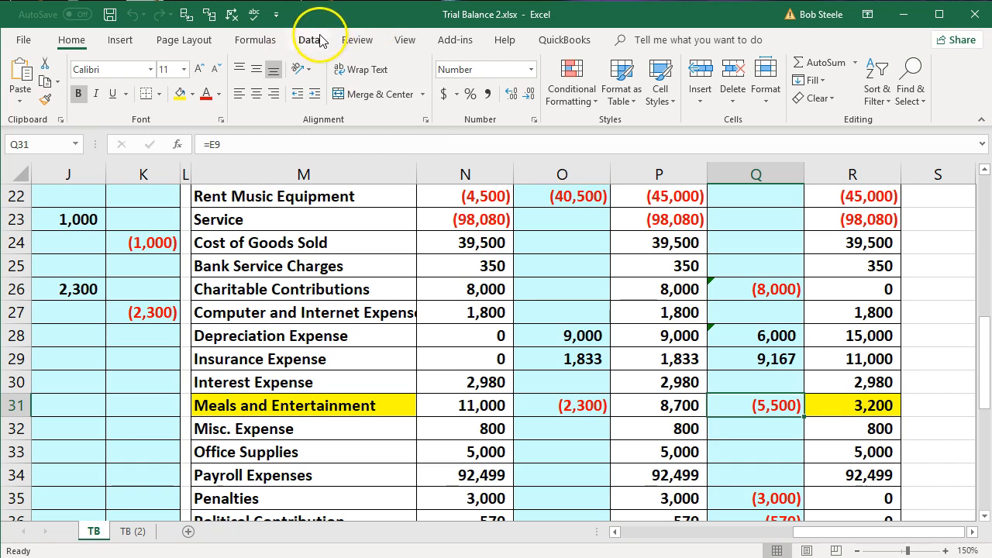
left_click(256, 46)
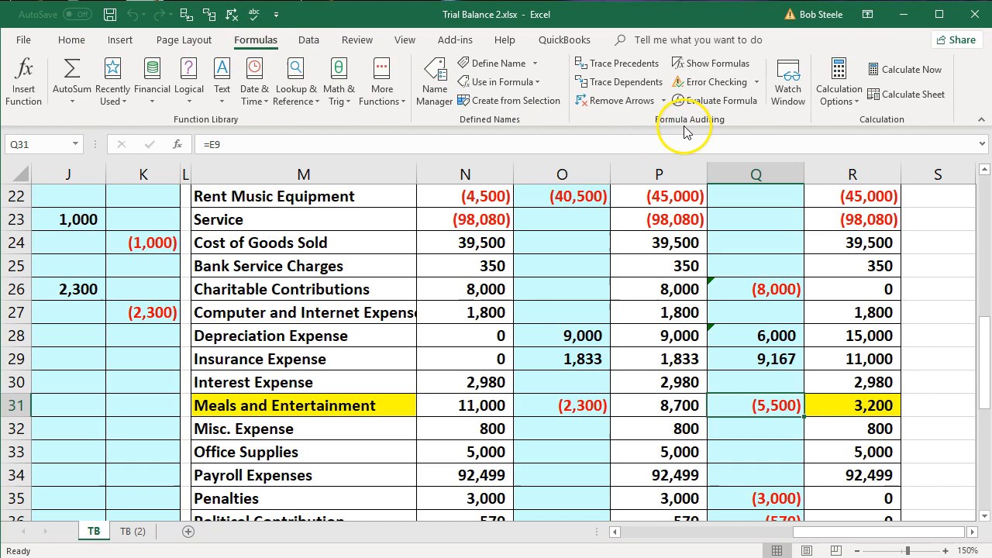
right_click(593, 65)
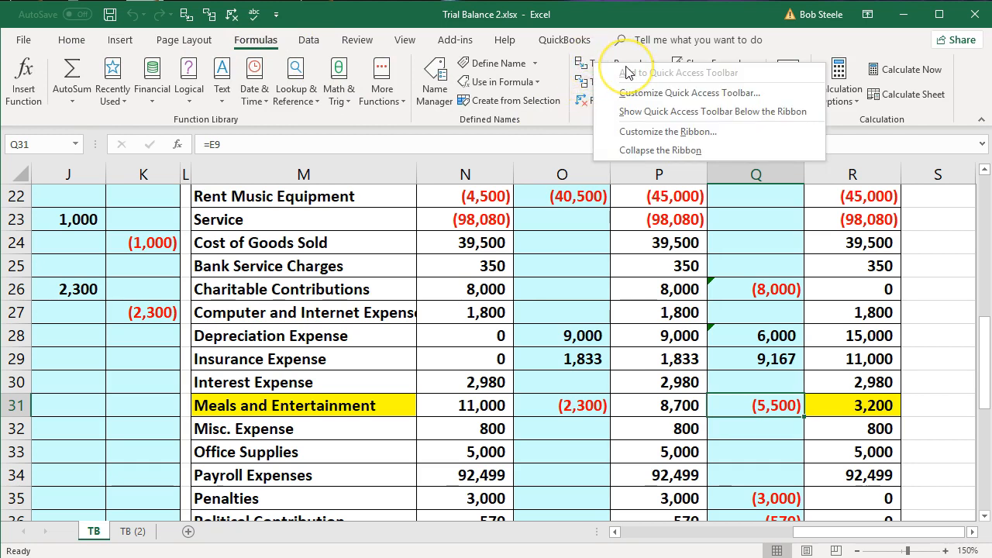
left_click(383, 16)
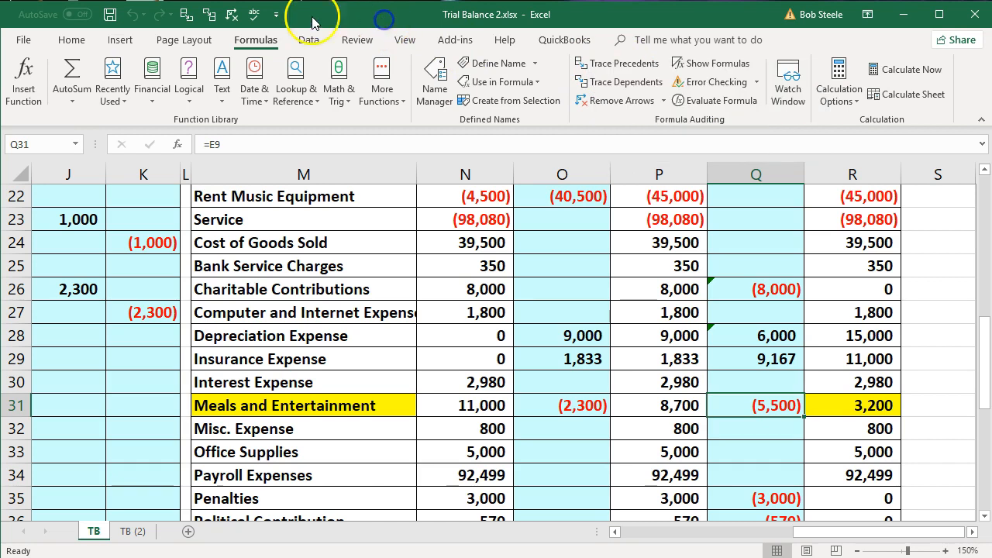
left_click(187, 16)
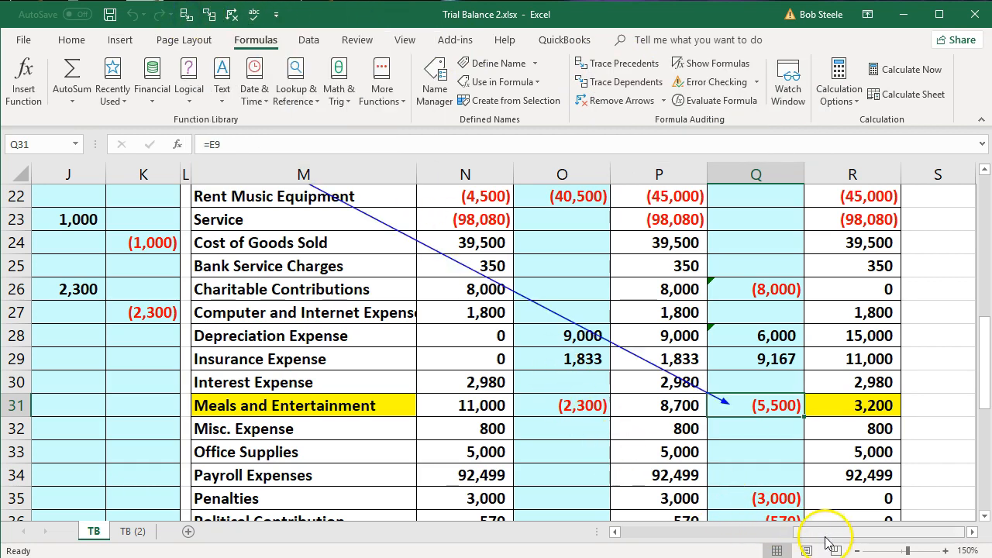
left_click_drag(824, 534, 674, 546)
scroll(221, 431, "up", 6)
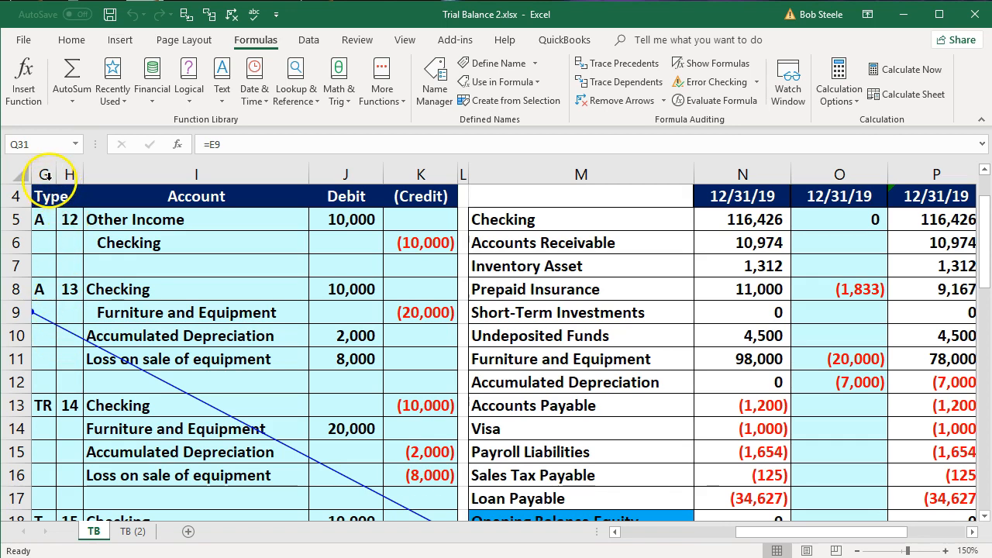
left_click_drag(45, 174, 17, 171)
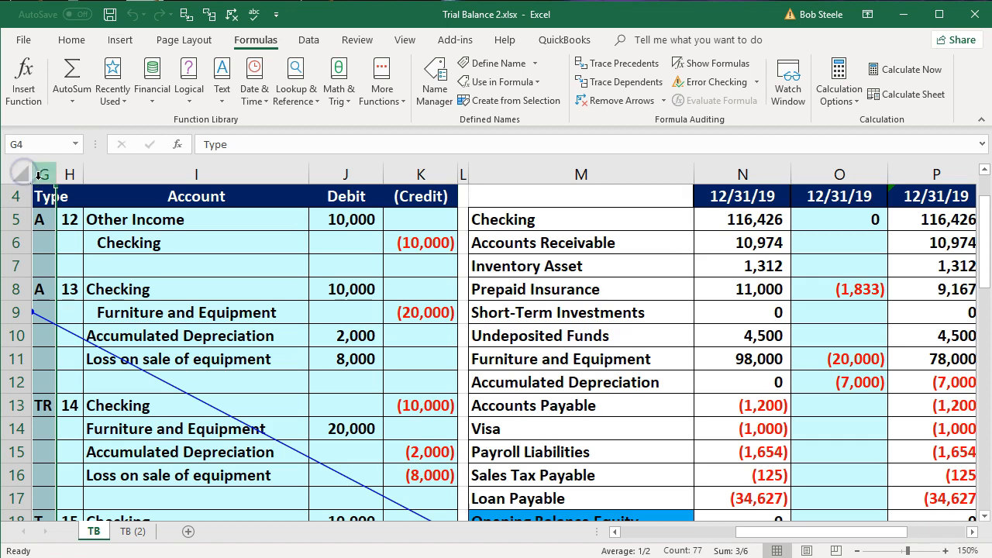
right_click(40, 172)
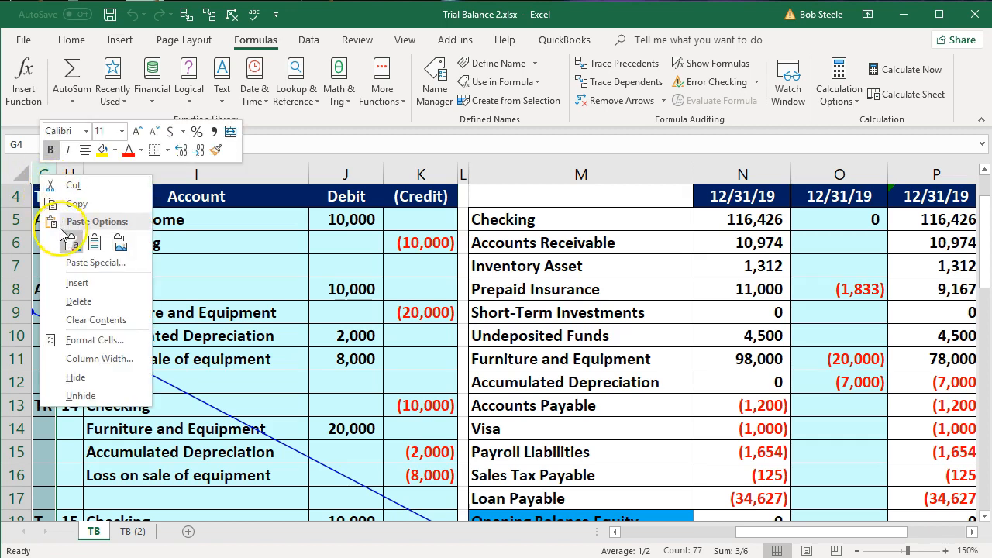
left_click(78, 378)
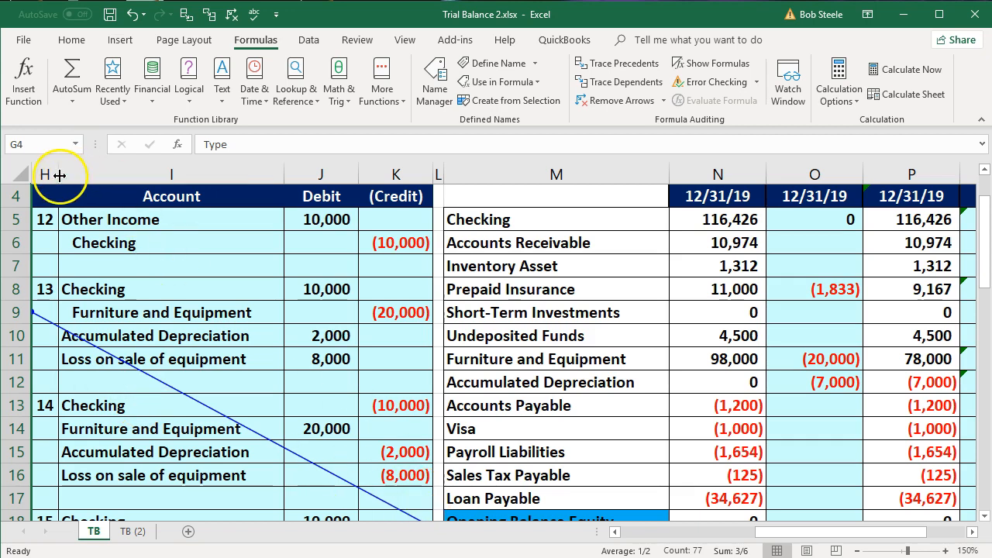
Unhide columns A through G so the first set of journal entries is displayed
left_click_drag(44, 172, 8, 172)
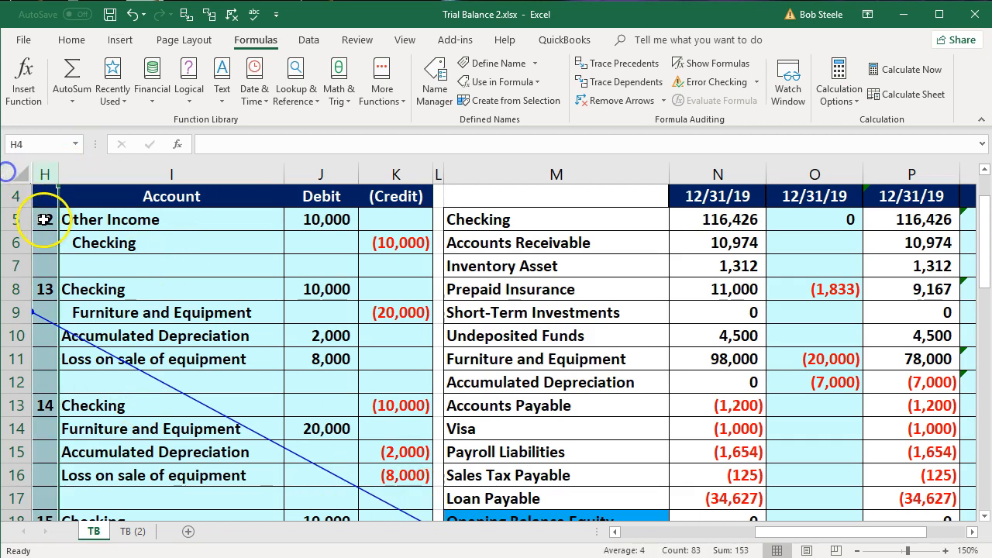
right_click(48, 222)
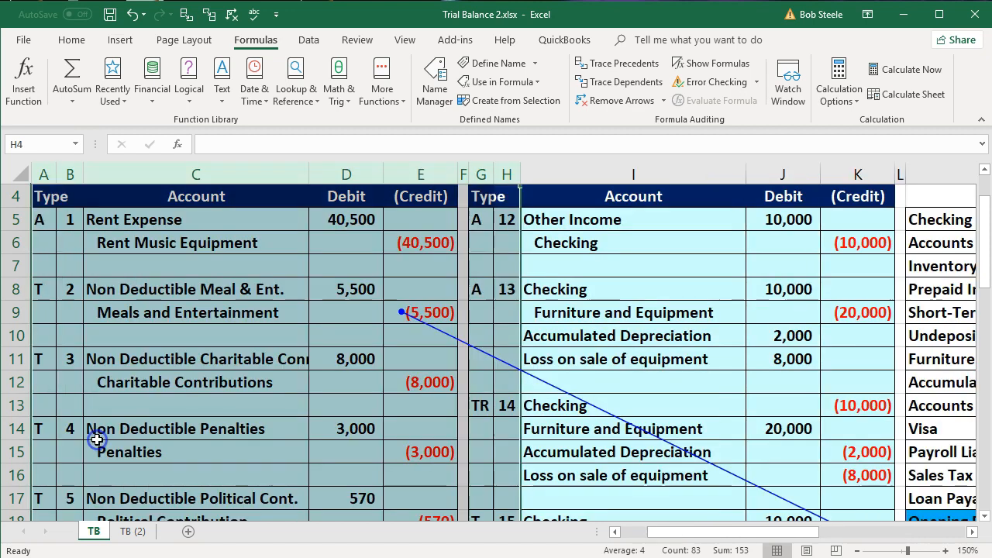
left_click(87, 442)
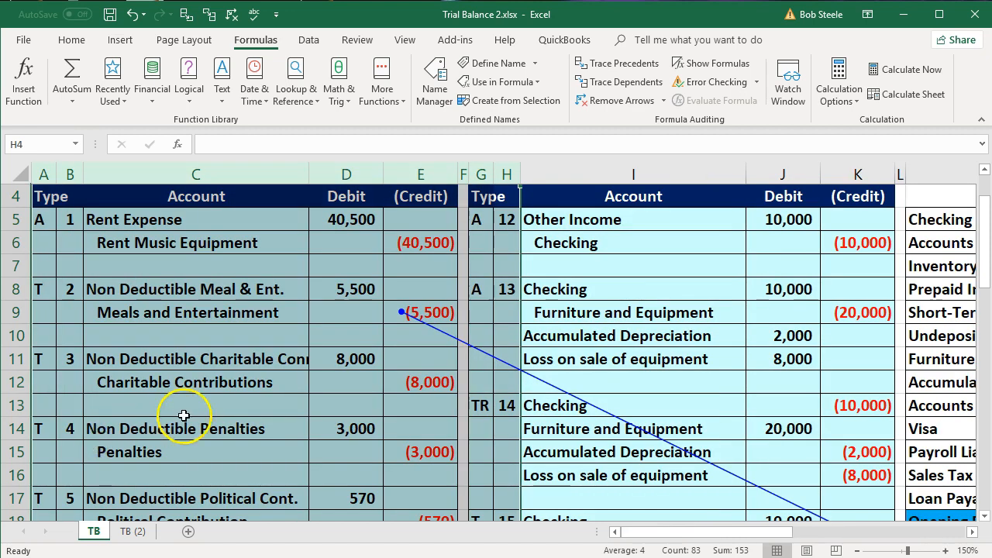
left_click(215, 412)
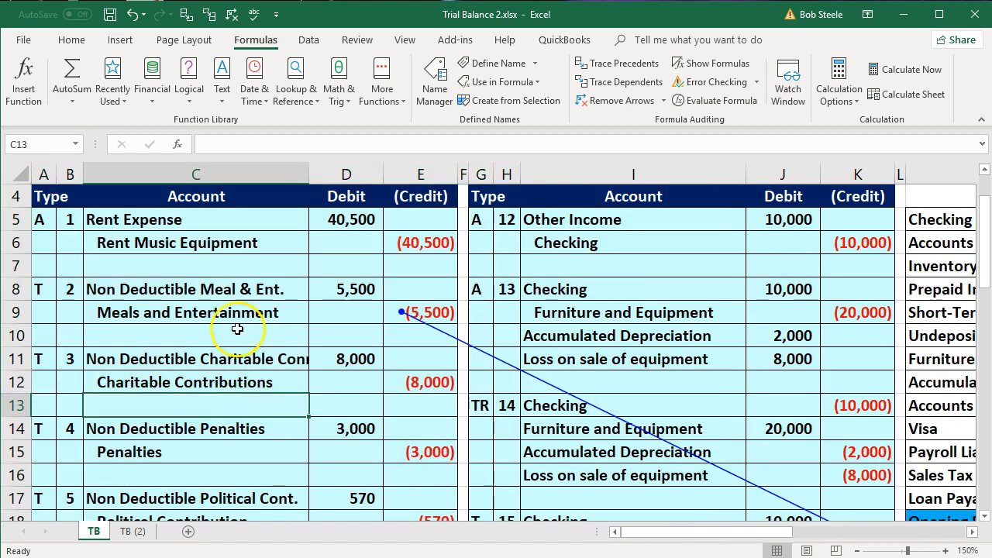
Examine the Non Deductible Meal & Ent. debit formula in D8 and compare it with the Meals and Entertainment row of the trial balance
scroll(260, 324, "up", 1)
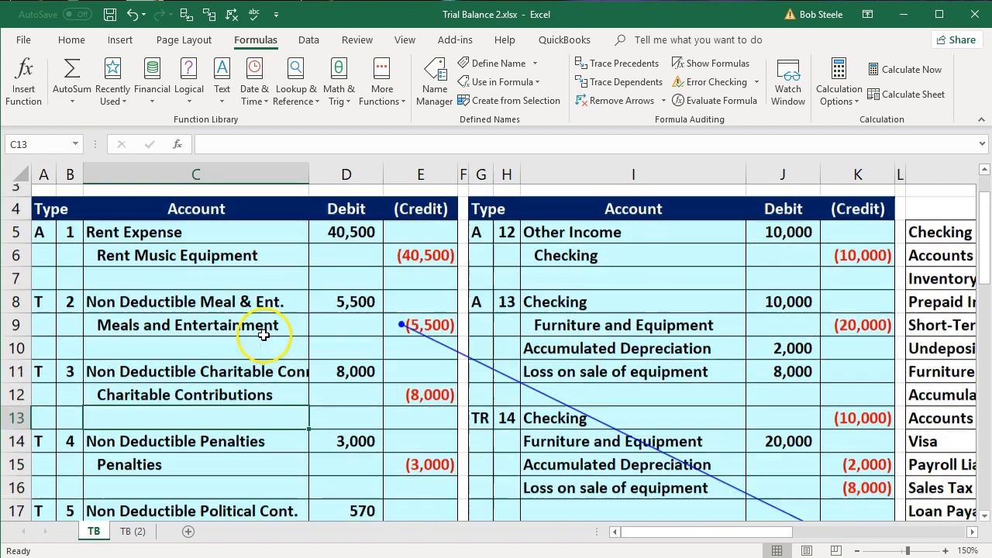
scroll(326, 310, "down", 1)
left_click(340, 292)
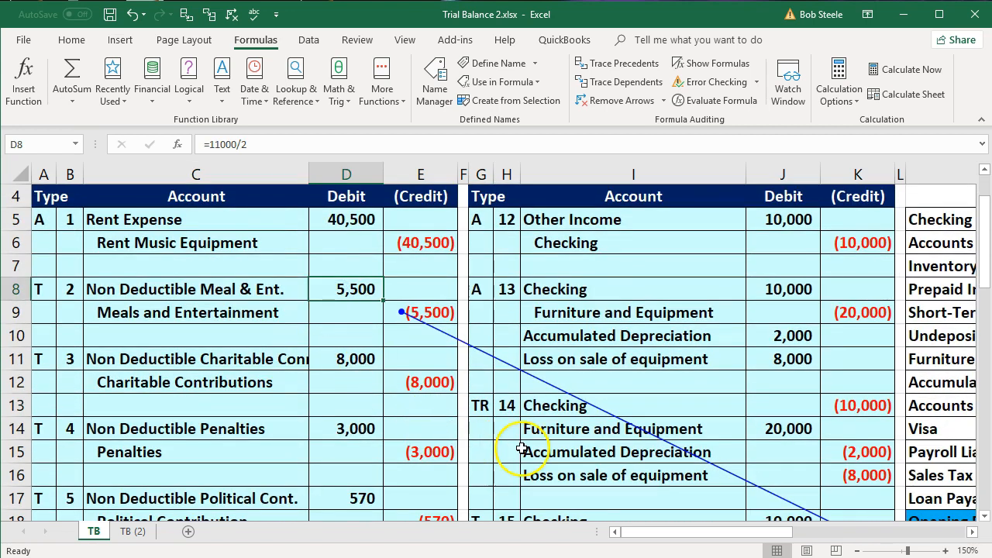
scroll(771, 481, "down", 2)
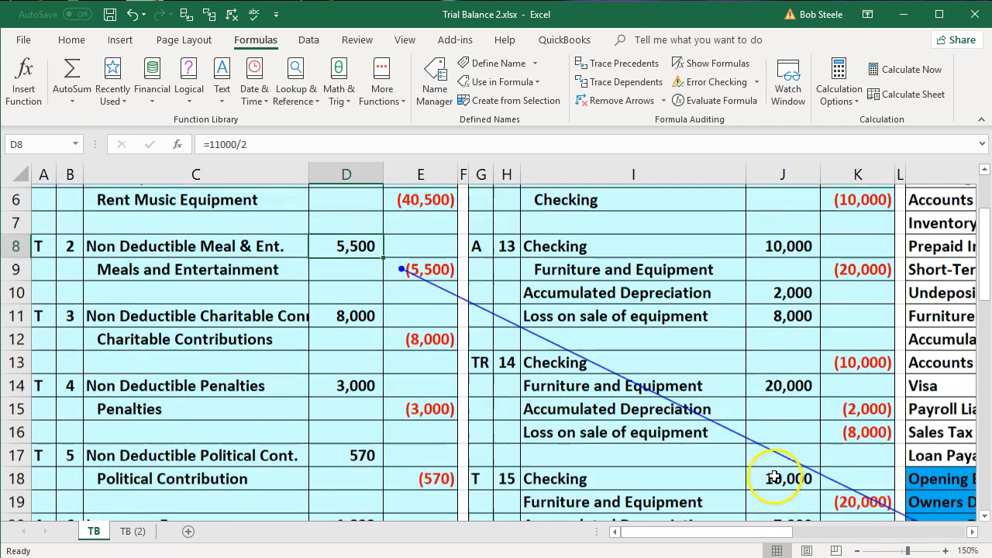
scroll(853, 473, "up", 1)
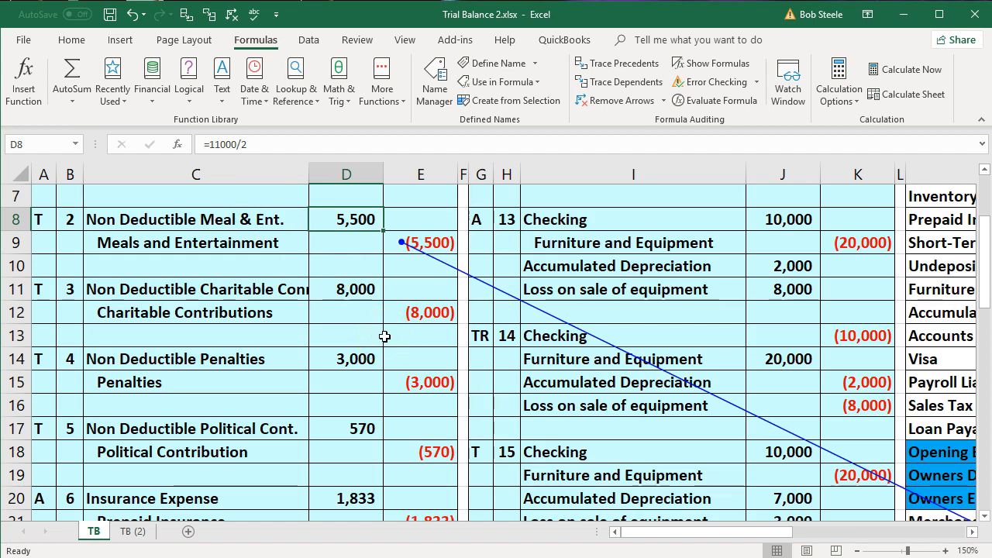
left_click(972, 535)
scroll(923, 483, "down", 4)
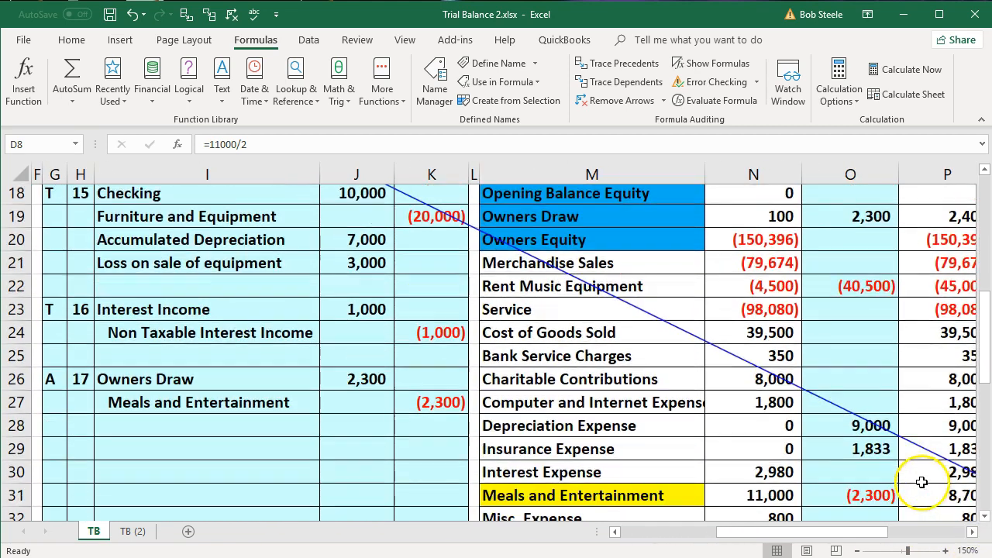
left_click(972, 532)
left_click(973, 532)
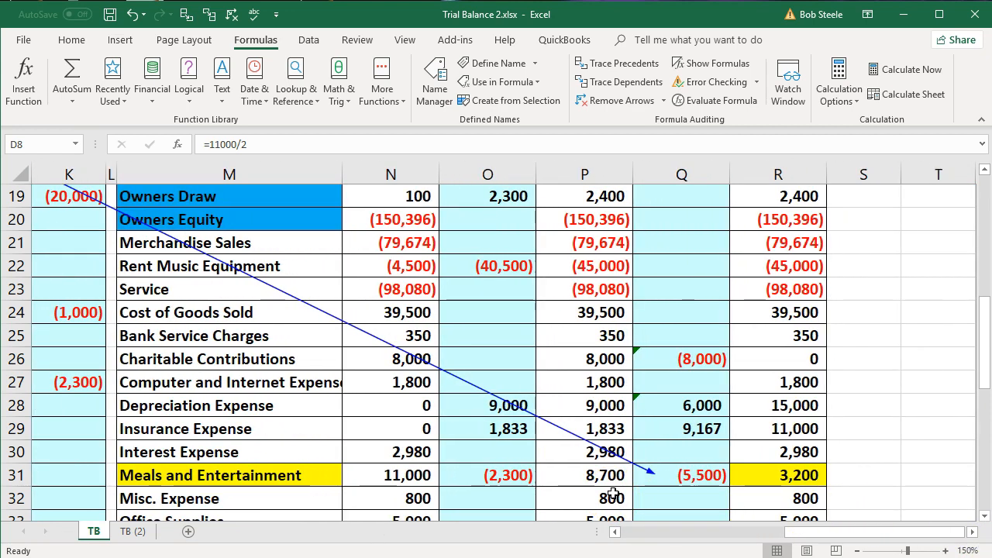
left_click_drag(812, 538, 652, 532)
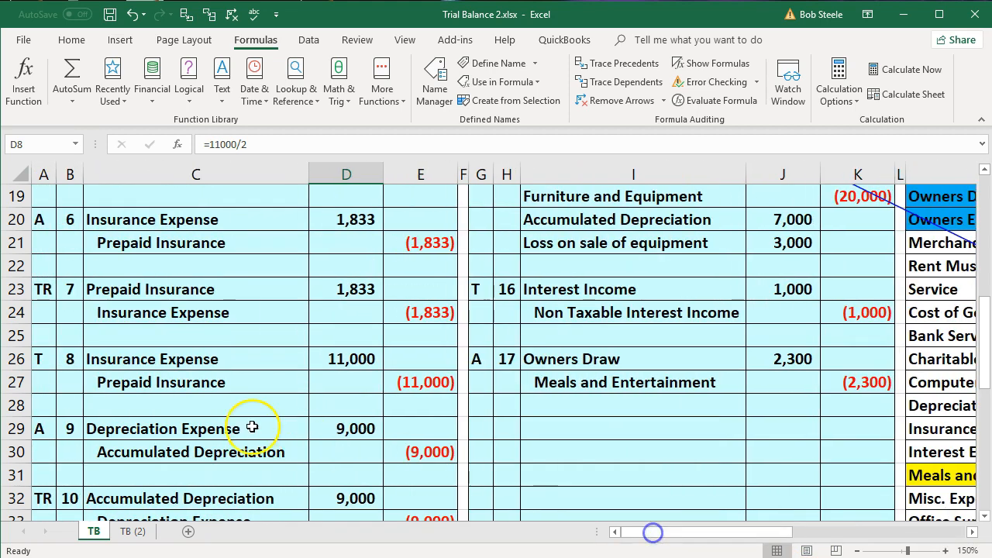
scroll(304, 438, "up", 6)
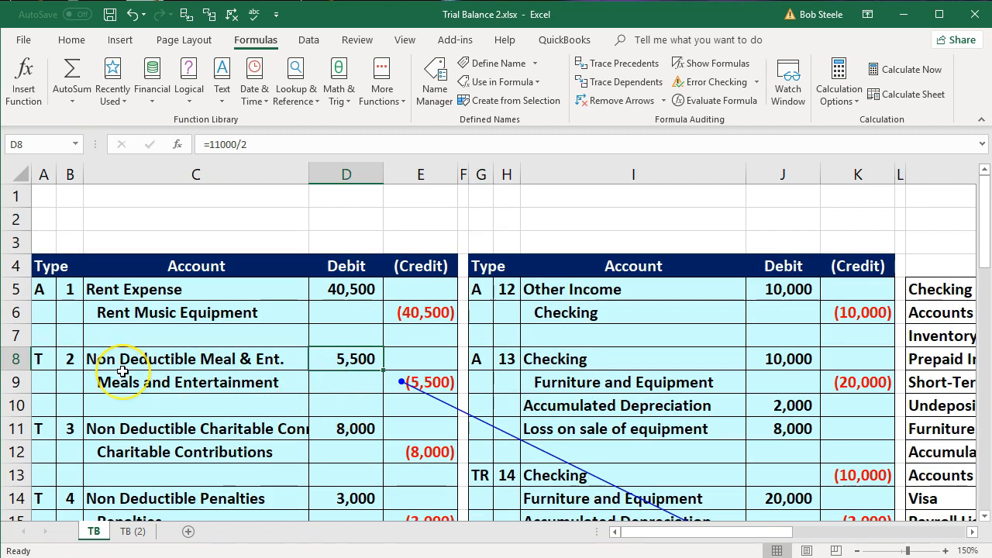
Replace the Non Deductible Meal & Ent. debit in D8 with =P31/2, half of the adjusted Meals and Entertainment balance
double_click(370, 365)
key("Escape")
type("=")
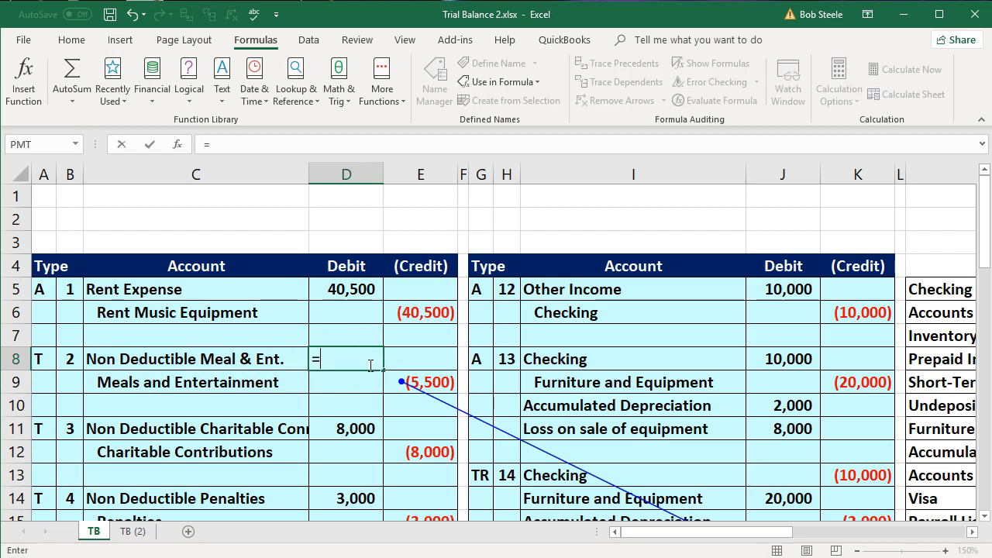
key("Right")
key("Right")
key("Right")
key("Right")
key("Right")
key("Right")
key("Right")
key("Right")
key("Right")
key("Right")
key("Right")
key("Right")
key("Right")
key("Right")
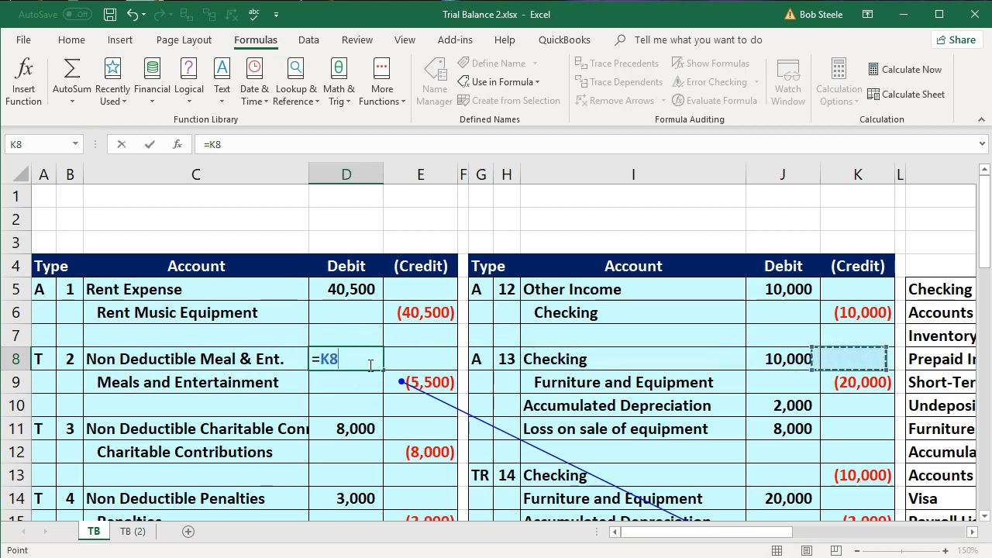
key("Down")
key("Down")
key("Down")
key("Down")
key("Down")
key("Down")
key("Down")
key("Down")
key("Down")
key("Down")
key("Down")
key("Down")
key("Down")
key("Down")
key("Down")
key("Down")
key("Down")
key("Down")
key("Down")
key("Down")
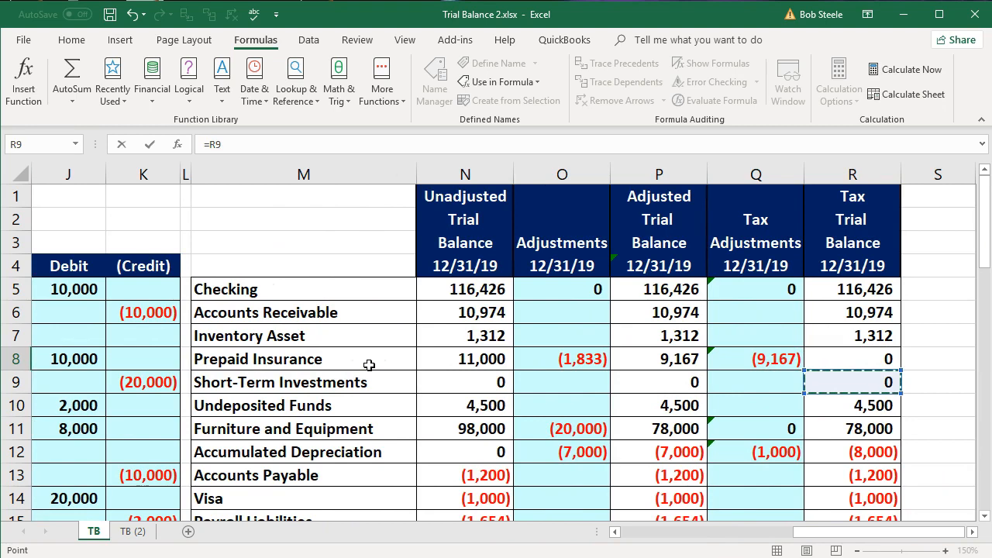
key("Down")
key("Down")
key("Left")
key("Left")
key("Down")
key("Down")
key("Up")
key("Up")
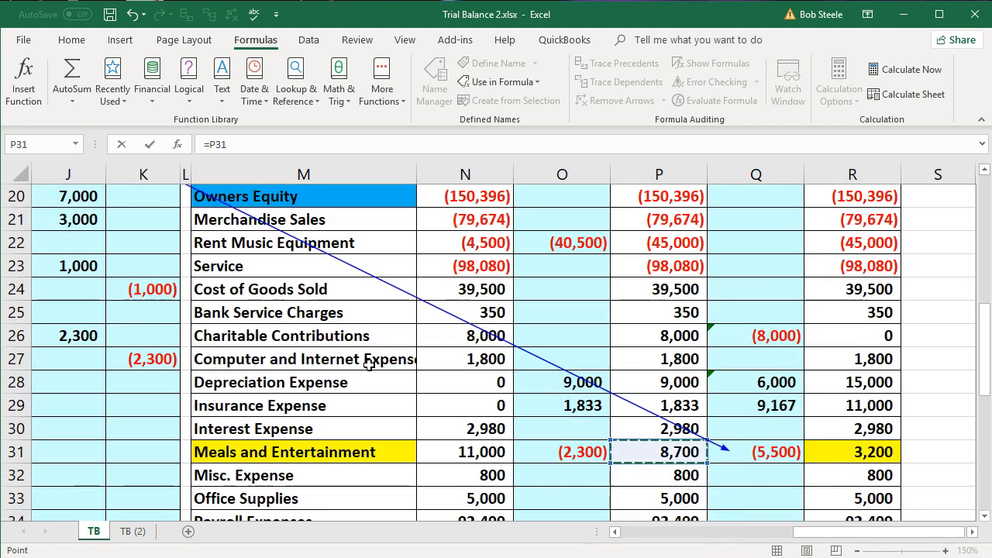
type("/2")
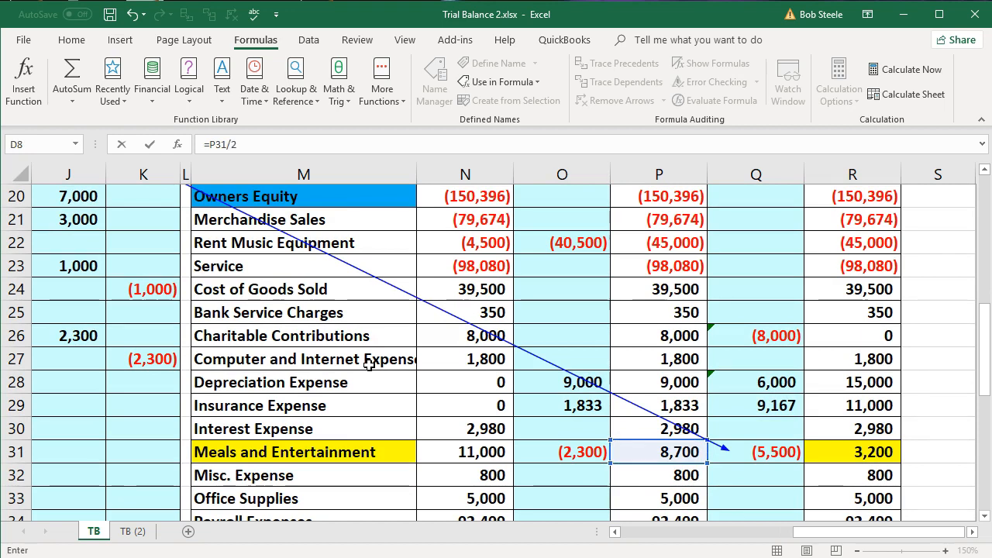
key("Return")
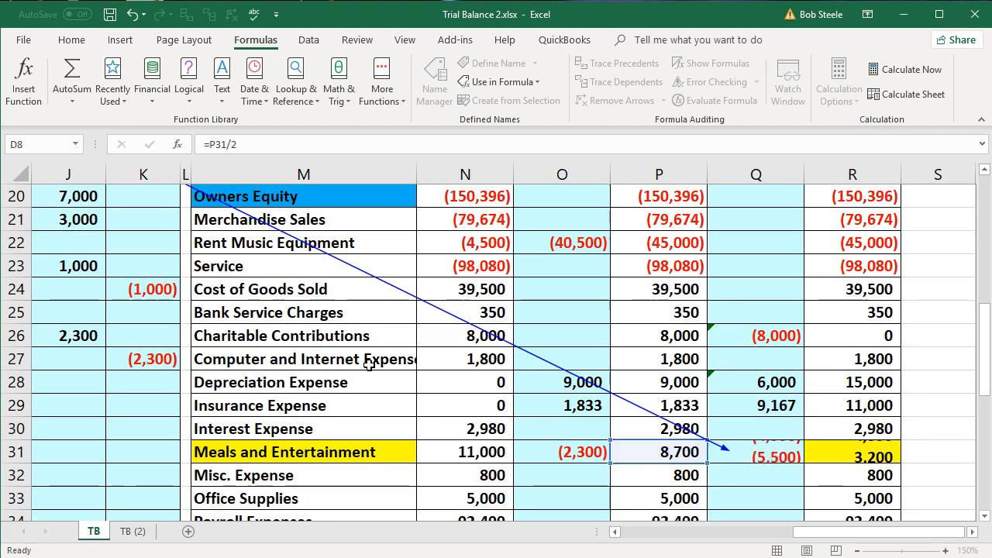
Check the debit formula in D8 and the matching Meals and Entertainment credit formula in E9
key("Left")
key("Left")
key("Left")
scroll(369, 364, "up", 1)
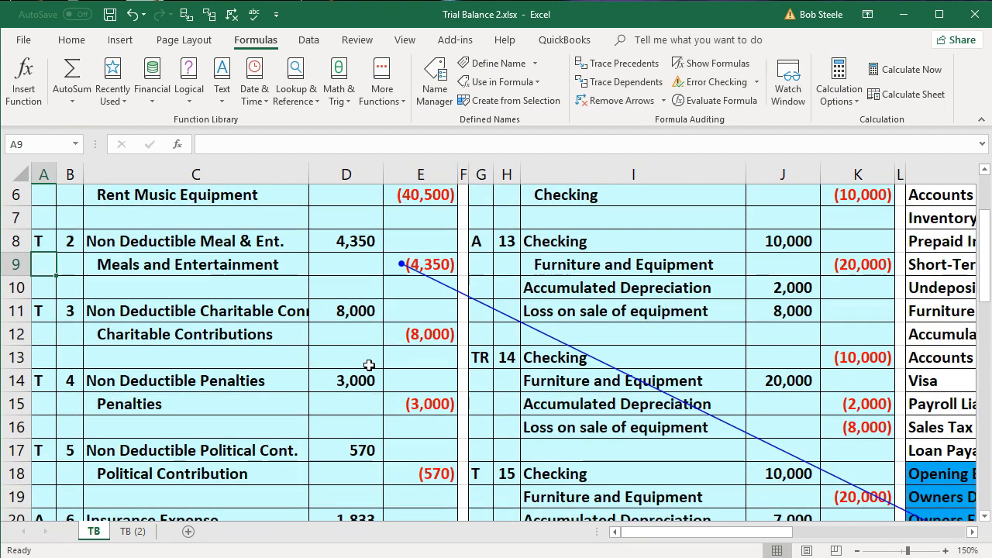
left_click(345, 243)
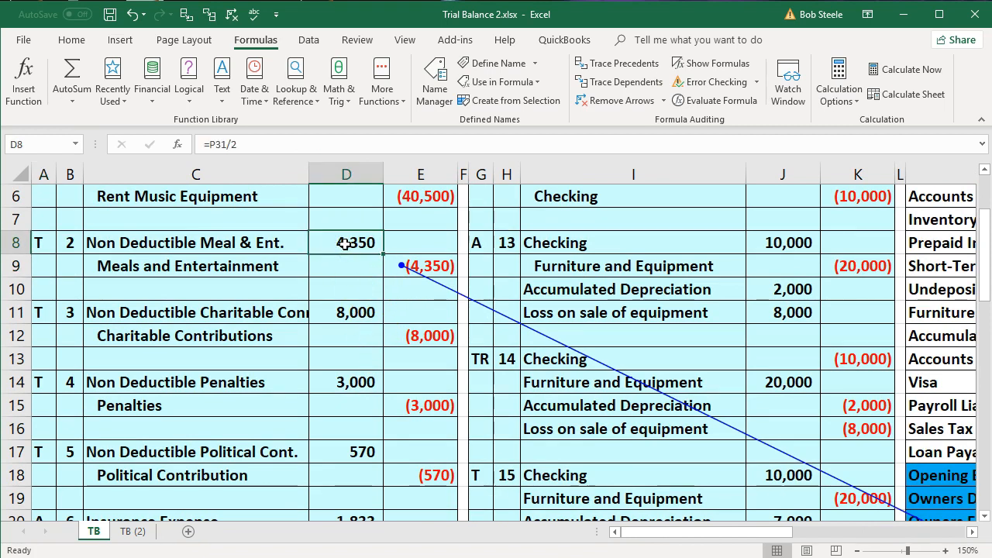
left_click(345, 242)
double_click(345, 242)
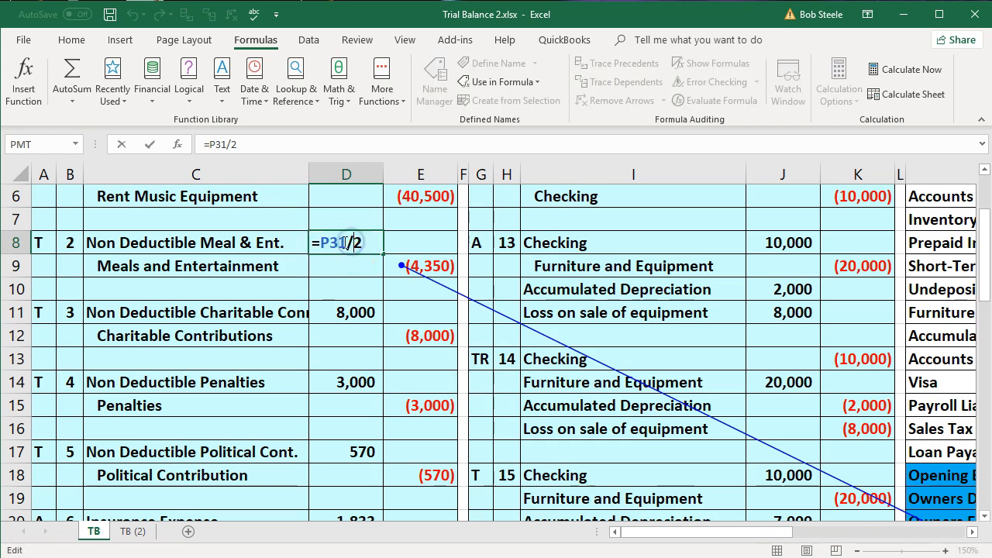
key("Return")
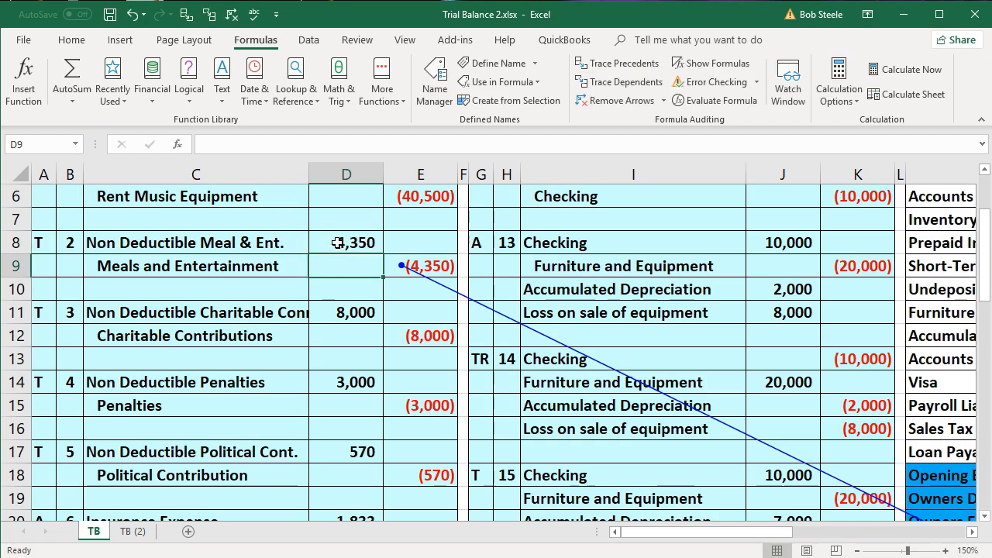
key("Right")
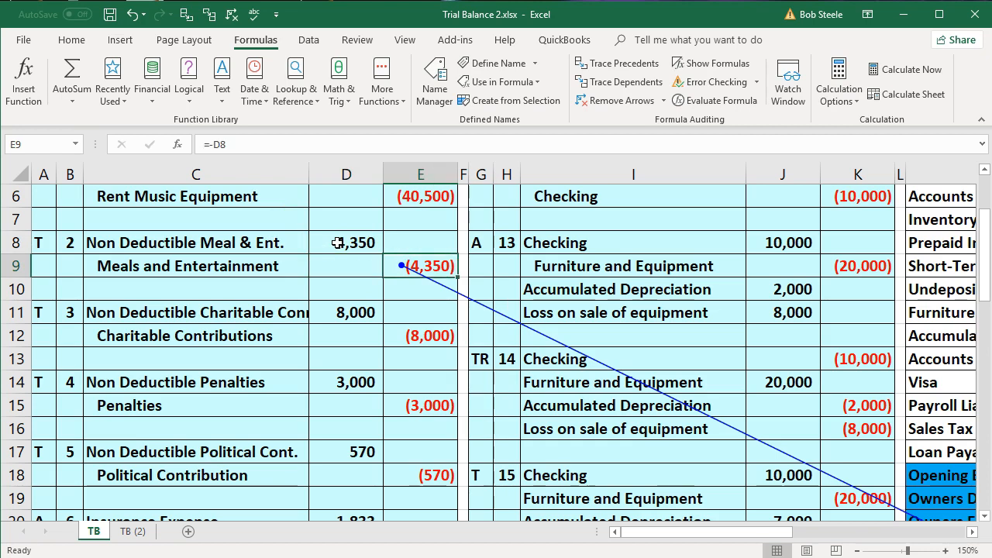
Clear the existing trace arrows and trace the dependents of the Non Deductible Meal & Ent. debit in D8
left_click(338, 243)
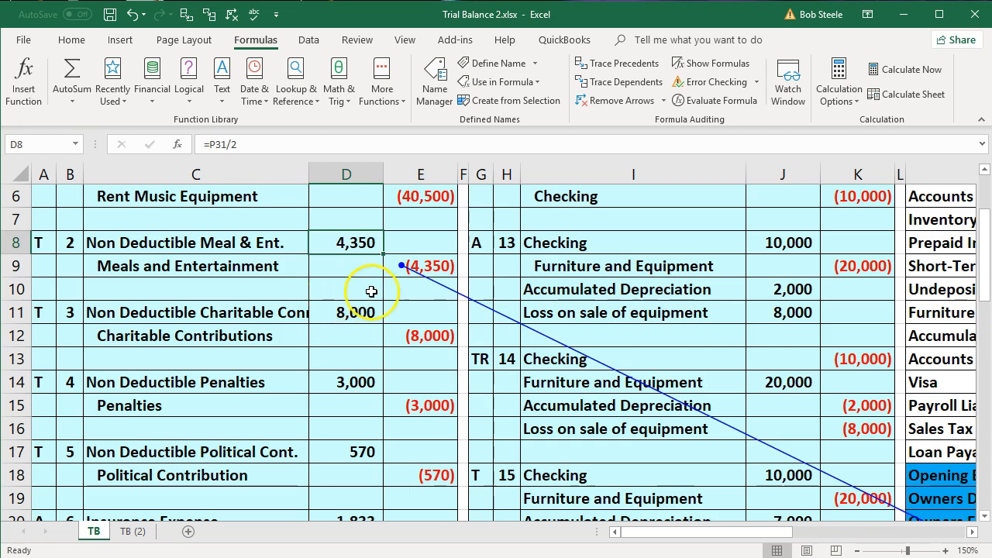
left_click(233, 14)
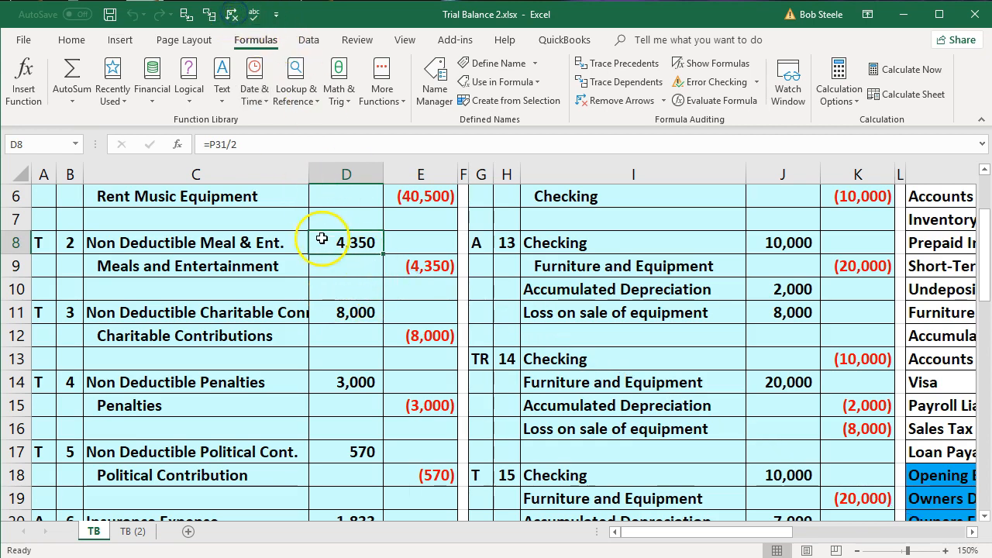
left_click(208, 14)
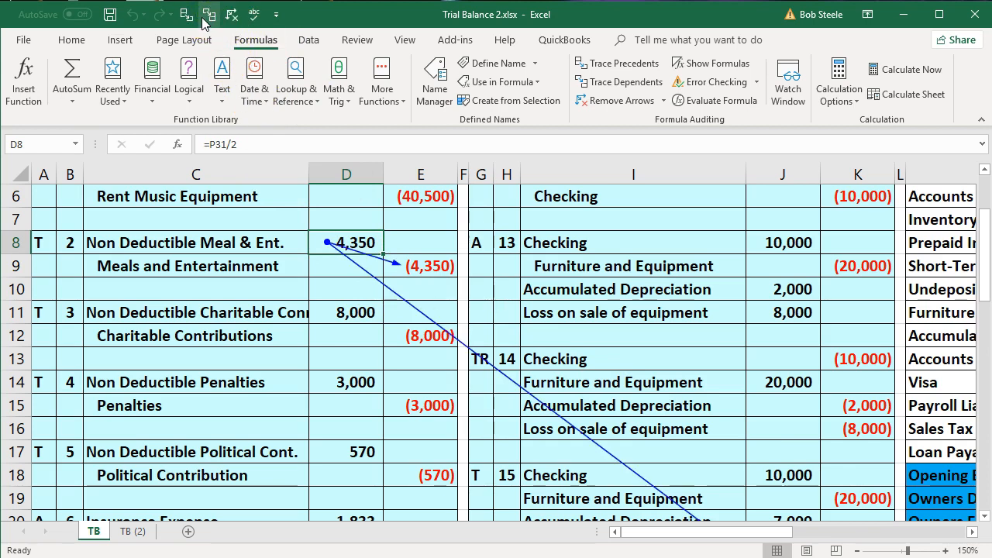
Trace the dependents of the Meals and Entertainment credit in E9 and follow the arrow to the Meals and Entertainment row of the trial balance
left_click(431, 265)
left_click(208, 14)
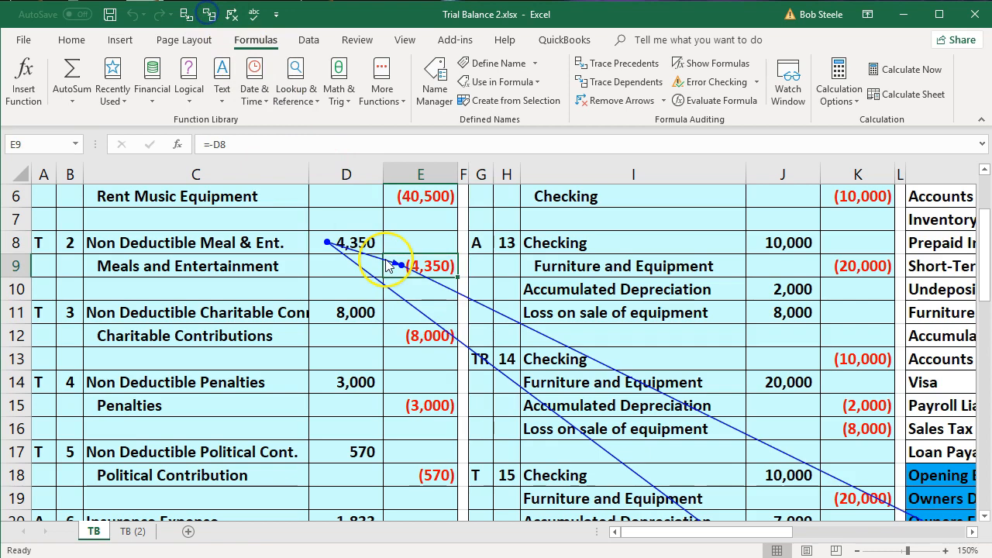
key("Right")
key("Right")
key("Right")
key("Right")
key("Right")
key("Right")
key("Right")
key("Right")
key("Right")
key("Right")
key("Right")
key("Right")
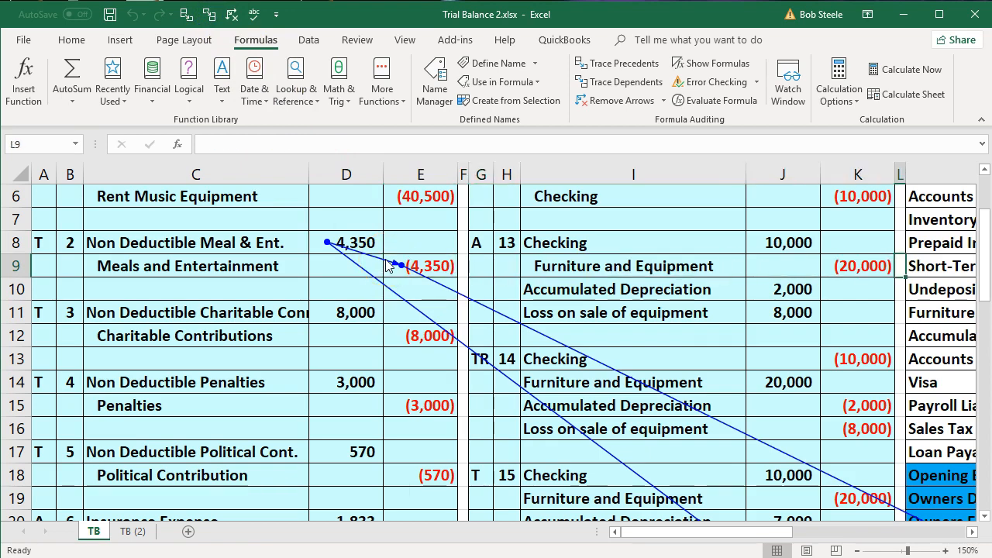
key("Right")
scroll(436, 344, "down", 5)
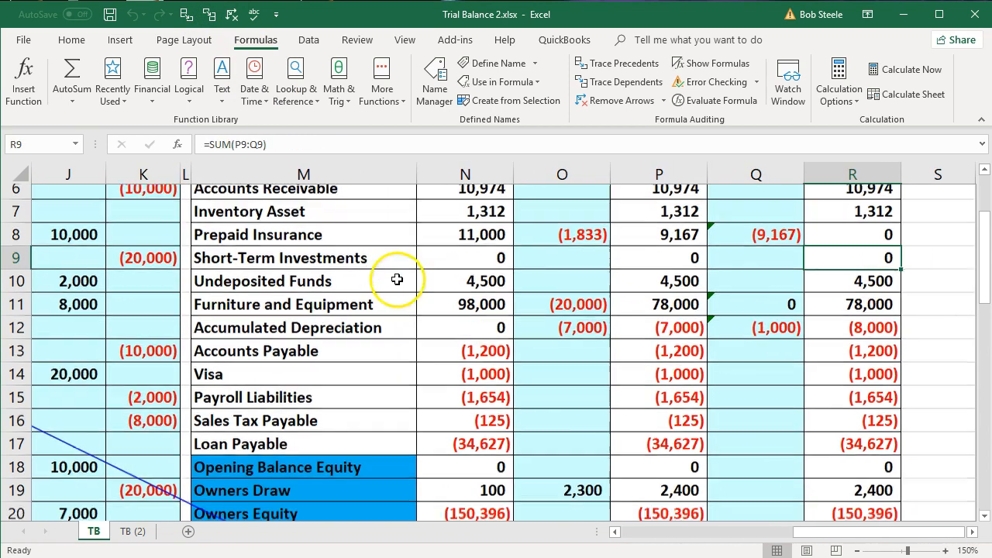
scroll(439, 349, "down", 1)
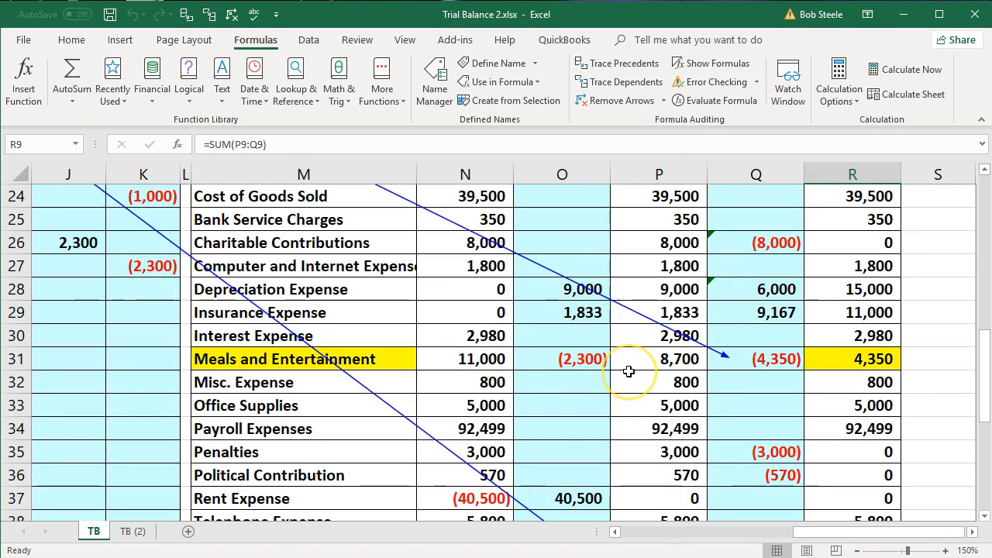
Calculate 8700/2 in the Calculator to verify the Meals and Entertainment adjustment, and close the Calculator
key("XF86Calculator")
left_click_drag(778, 97, 337, 104)
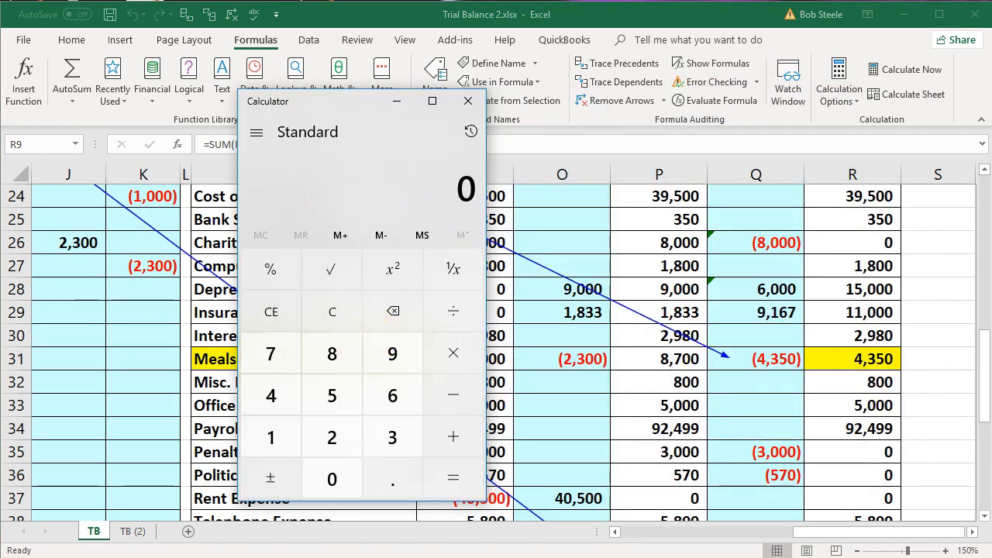
type("8700/2")
key("Return")
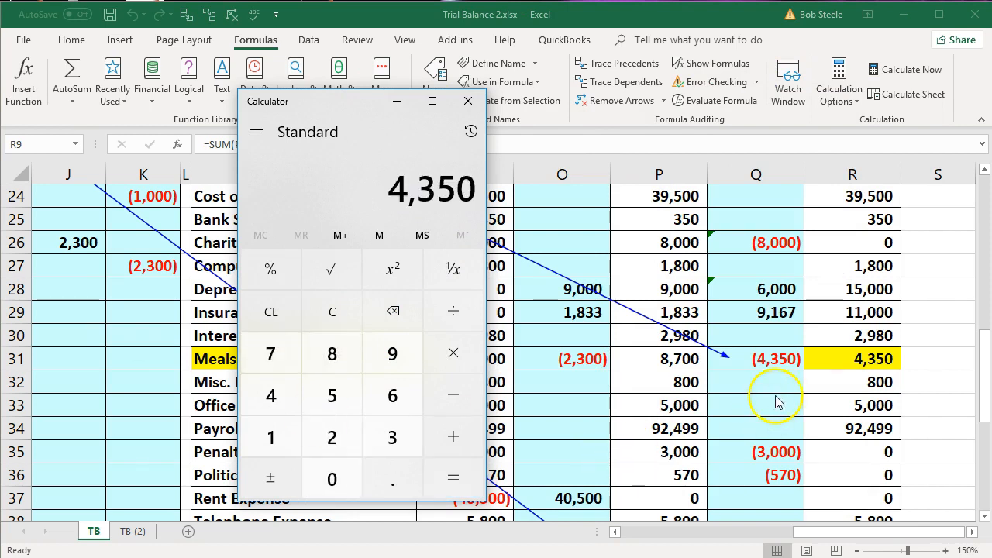
left_click(468, 101)
Follow the other trace arrow to the Non Deductible Meal & Ent. row and check its final balance in R44
scroll(687, 397, "down", 2)
scroll(687, 397, "down", 2)
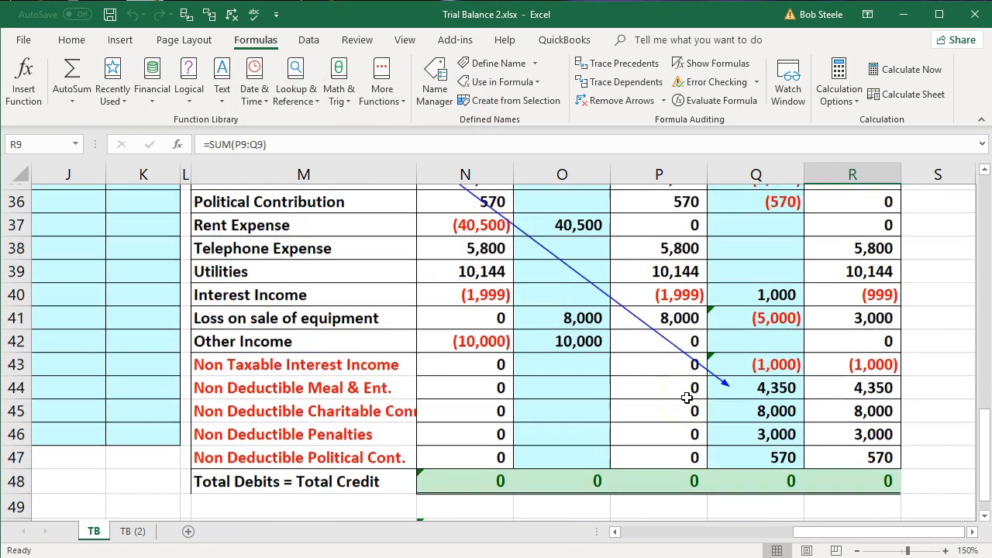
left_click(828, 388)
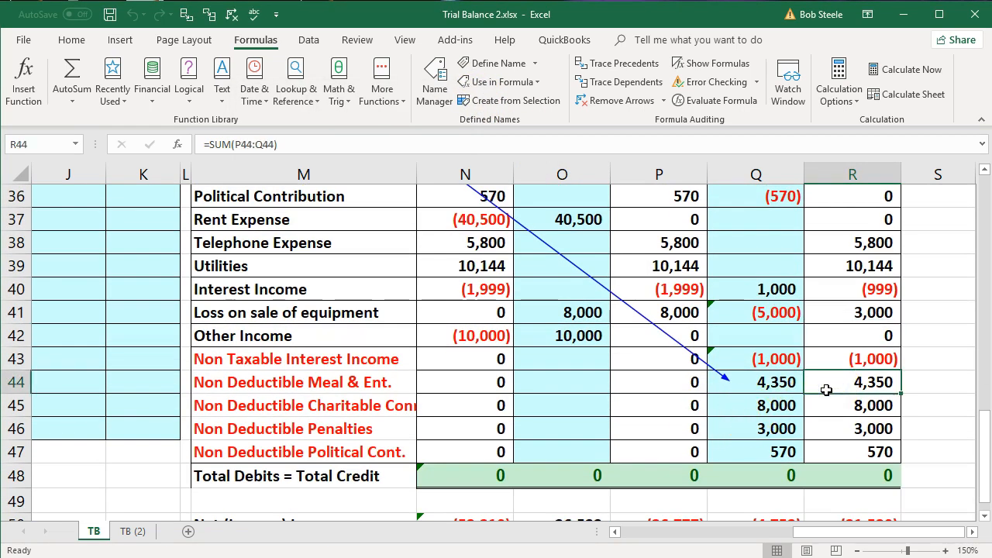
Inspect the Net (Income) Loss formula in R50 to see which rows it sums, leaving it unchanged
scroll(826, 390, "down", 1)
left_click(850, 453)
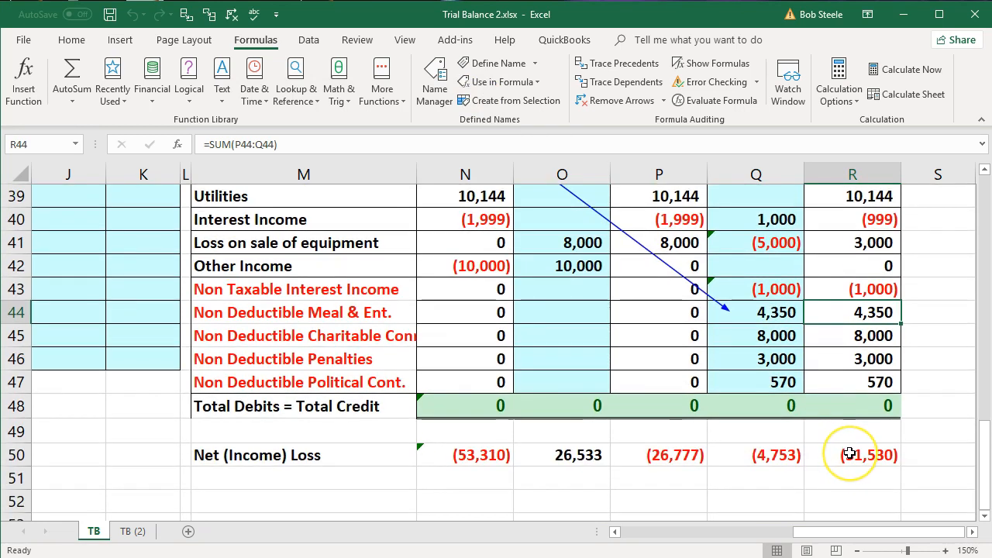
double_click(851, 453)
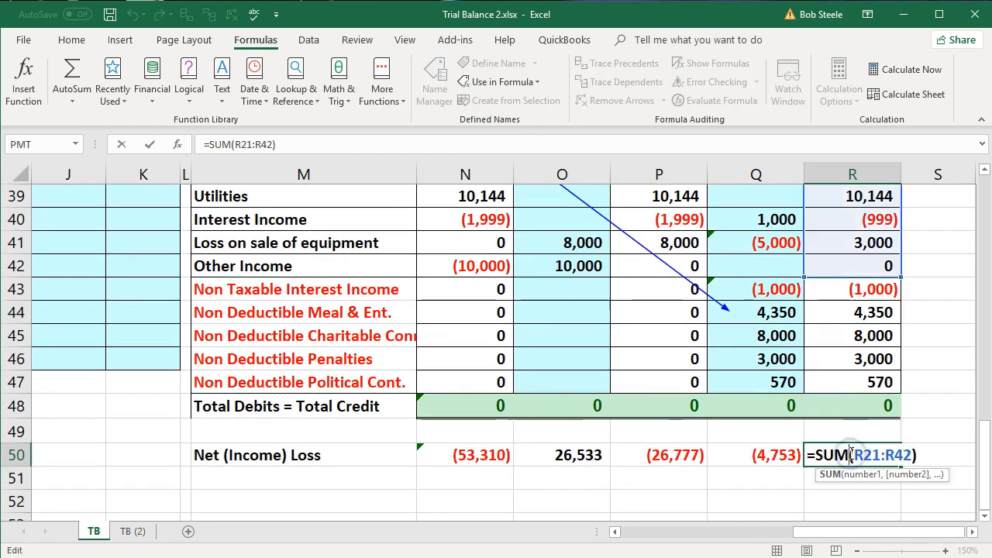
key("Return")
left_click(847, 455)
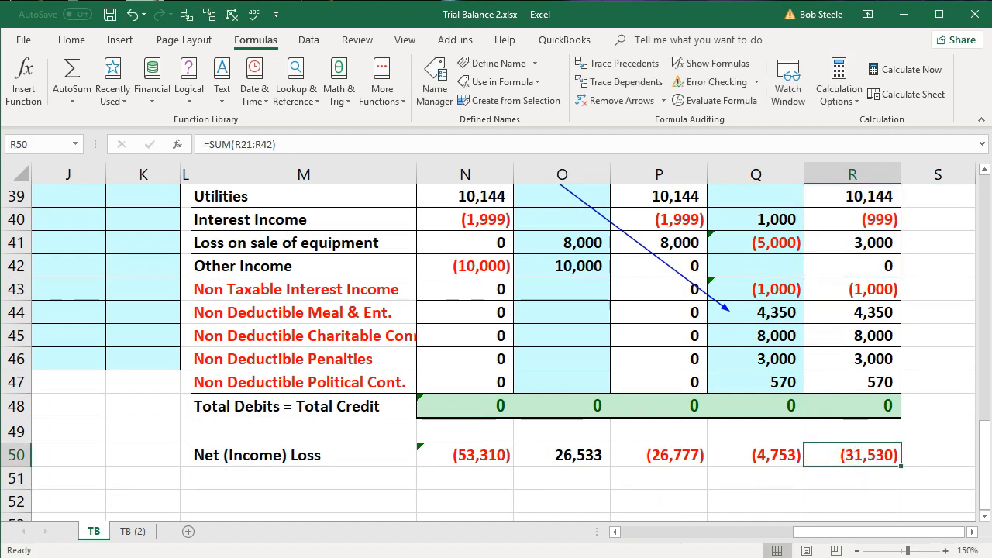
Return to the Meals and Entertainment row of the trial balance to review its adjustment
left_click(756, 479)
scroll(541, 499, "up", 3)
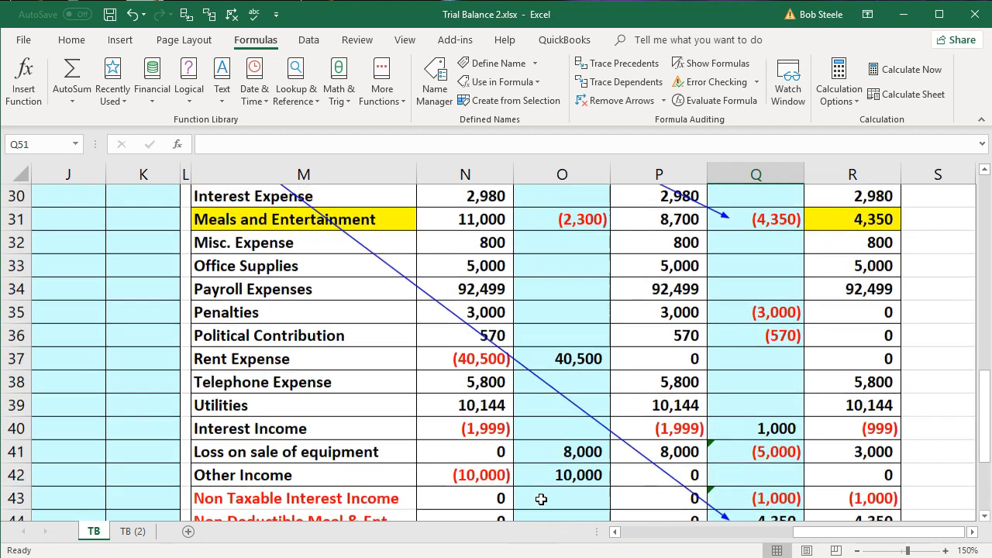
scroll(541, 499, "up", 2)
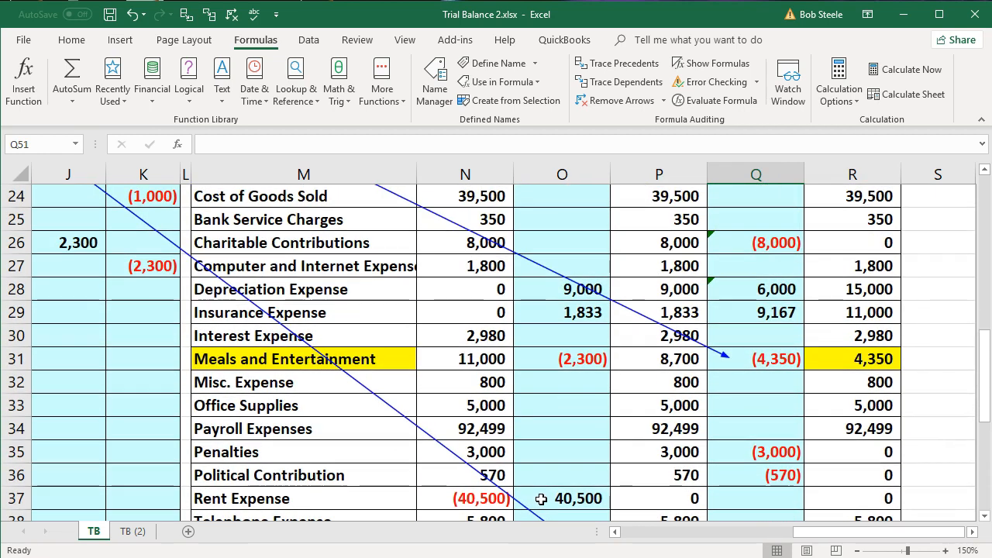